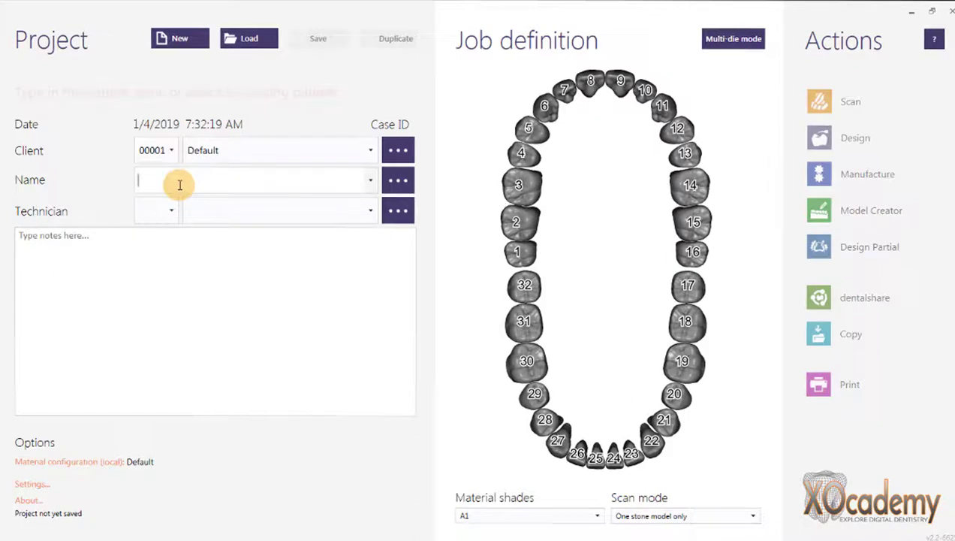
Enter "example materials selection" as the project's name and review the work types available for tooth 3.
type("xa")
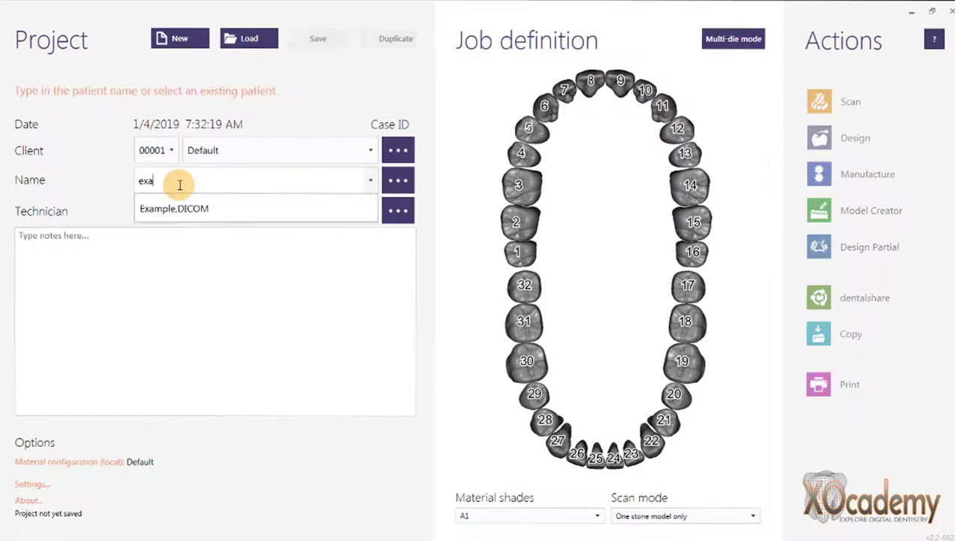
type("mple materials selection")
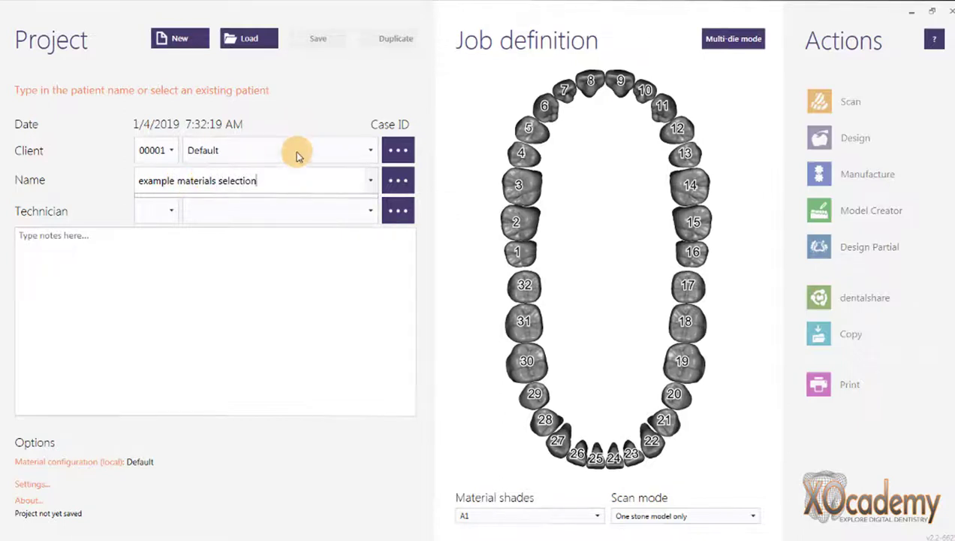
left_click(520, 194)
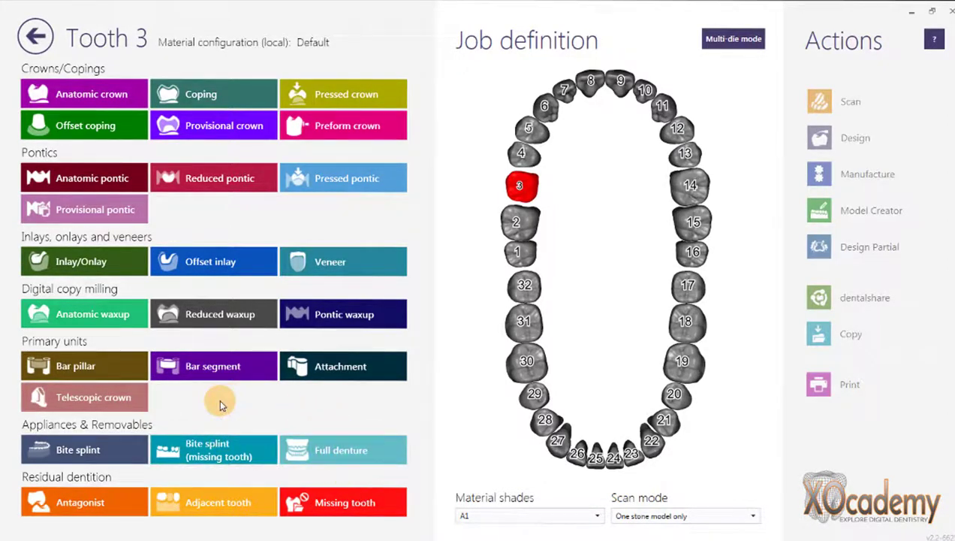
left_click(36, 35)
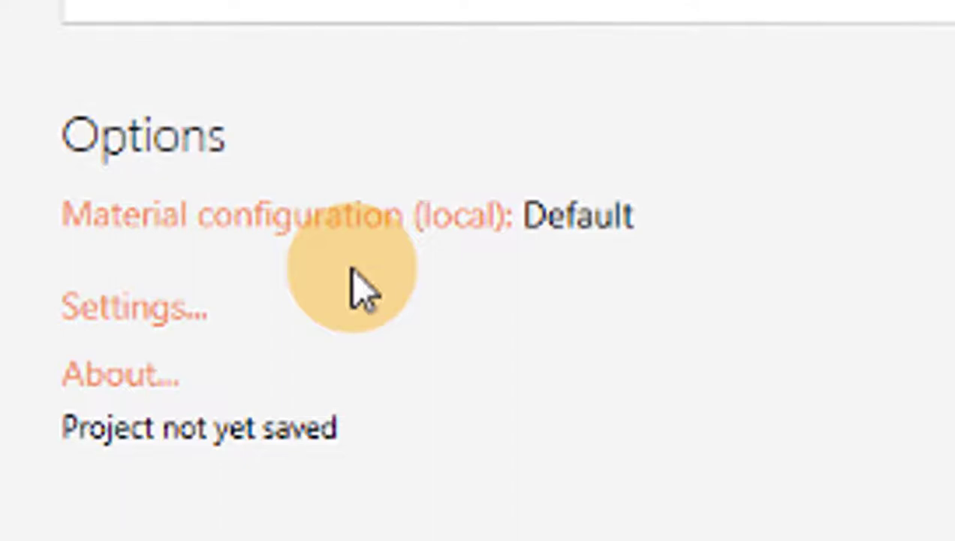
Change the local material configuration to Partial.
left_click(394, 218)
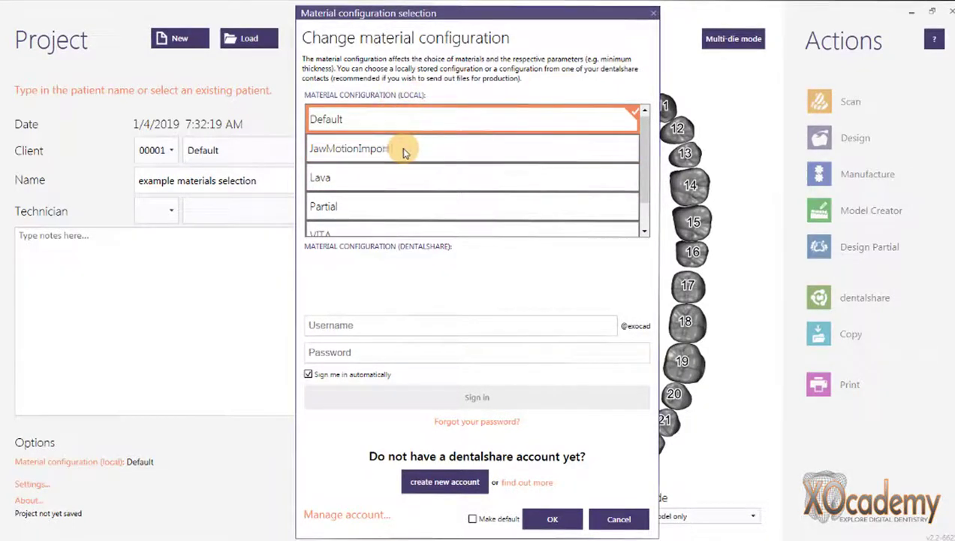
left_click(340, 213)
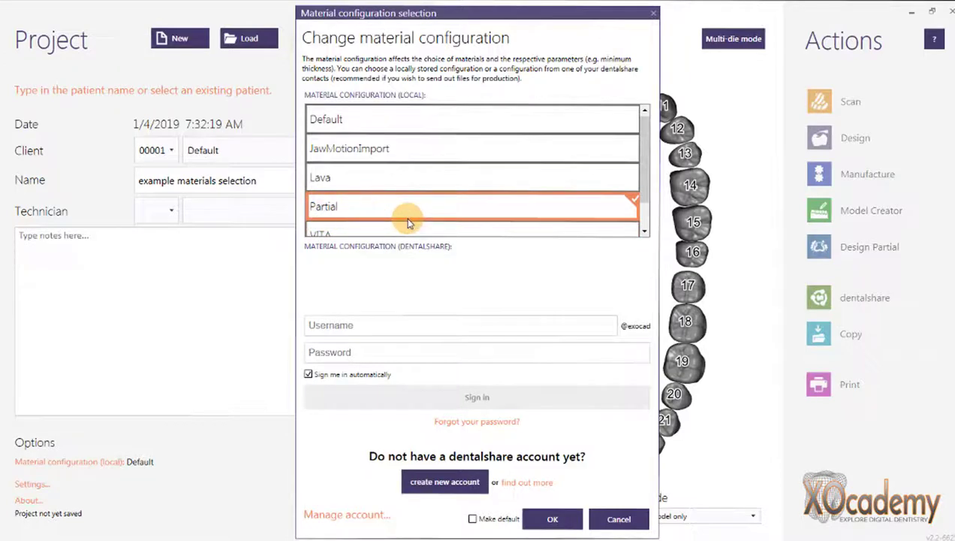
left_click(552, 518)
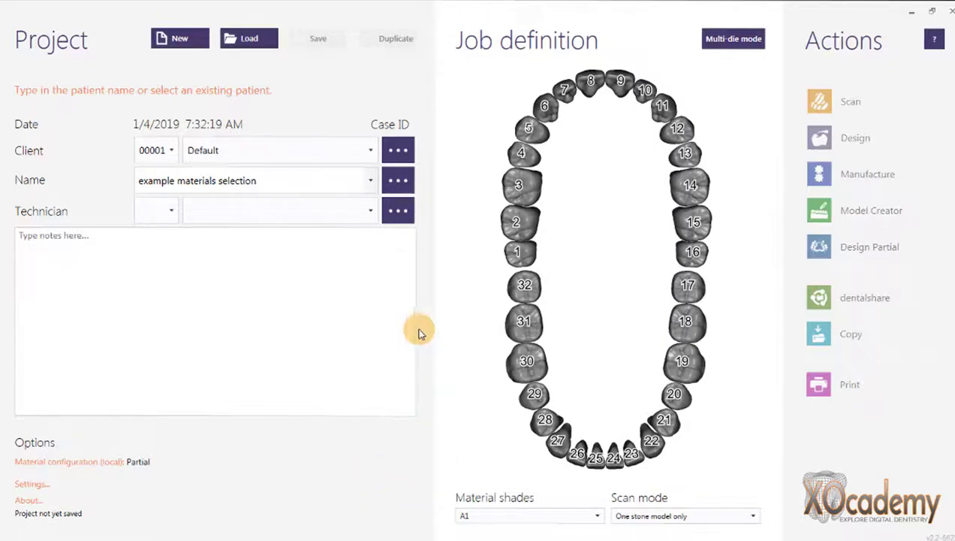
Examine the materials offered for a Partial framework on tooth 3, and return to the project page.
left_click(521, 185)
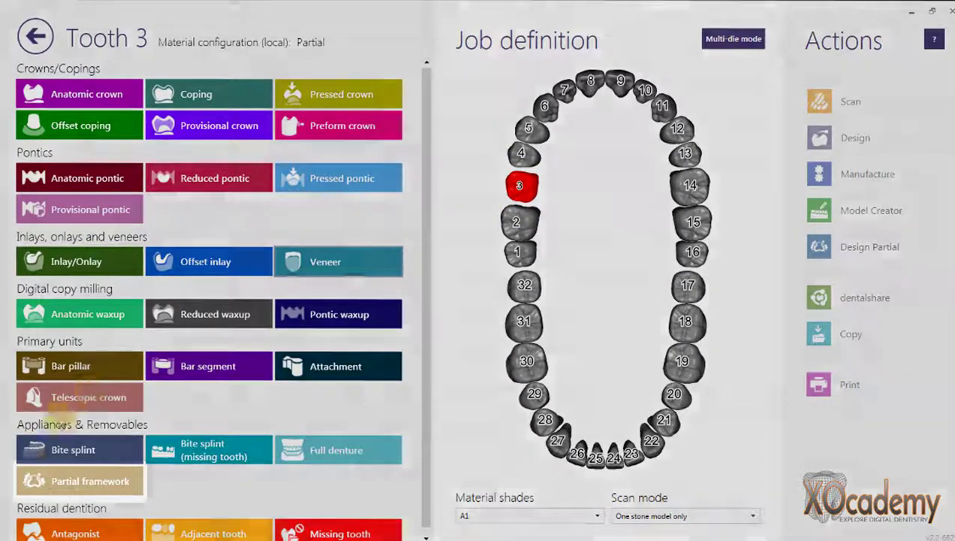
left_click(81, 485)
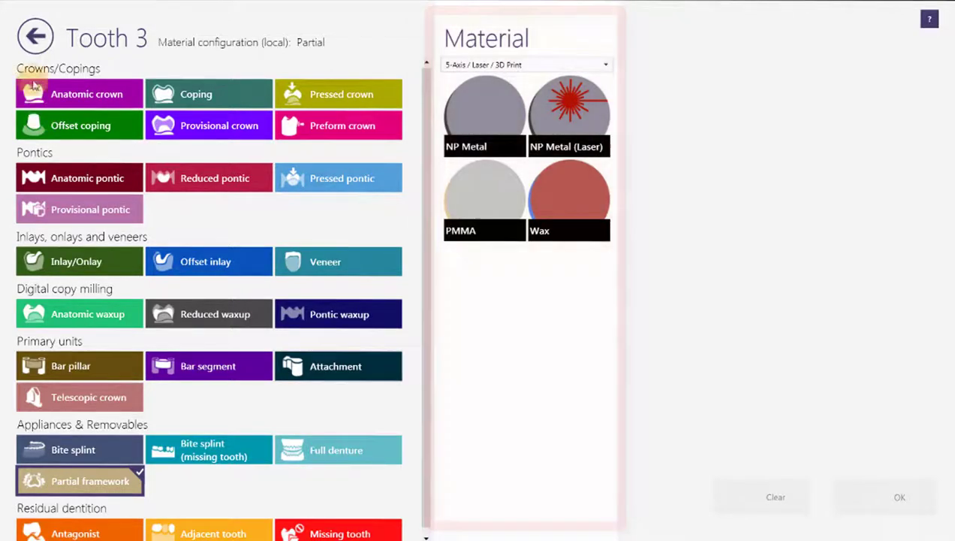
left_click(35, 36)
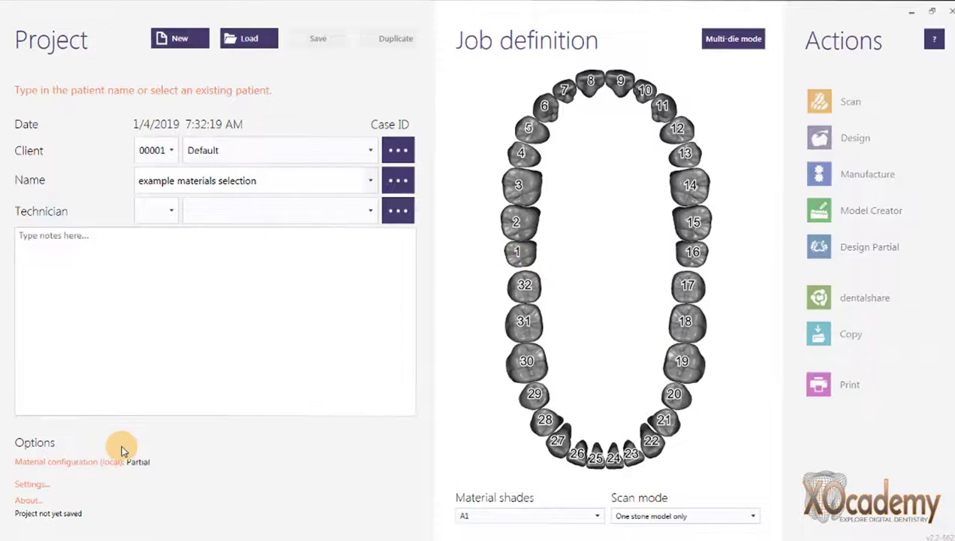
Set the local material configuration back to Default.
left_click(105, 466)
left_click(417, 122)
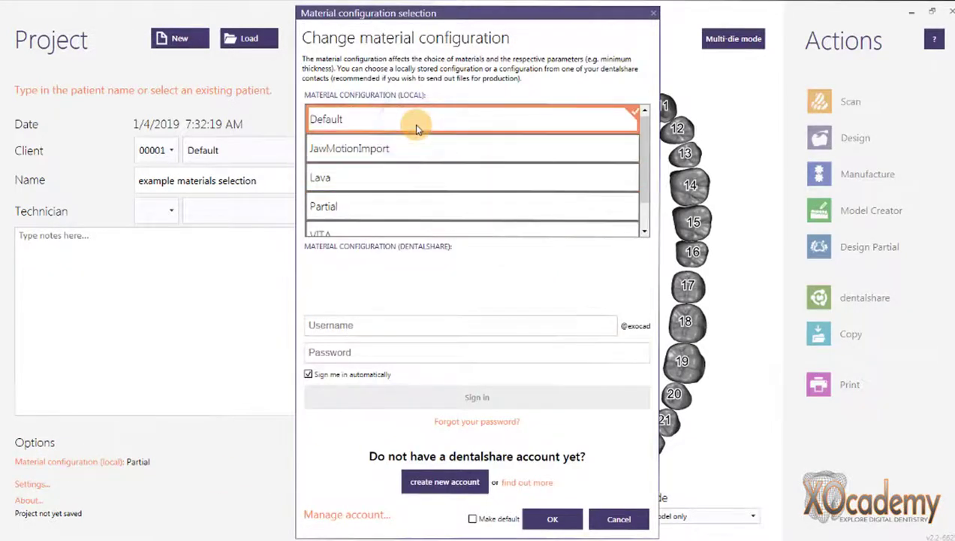
left_click(552, 518)
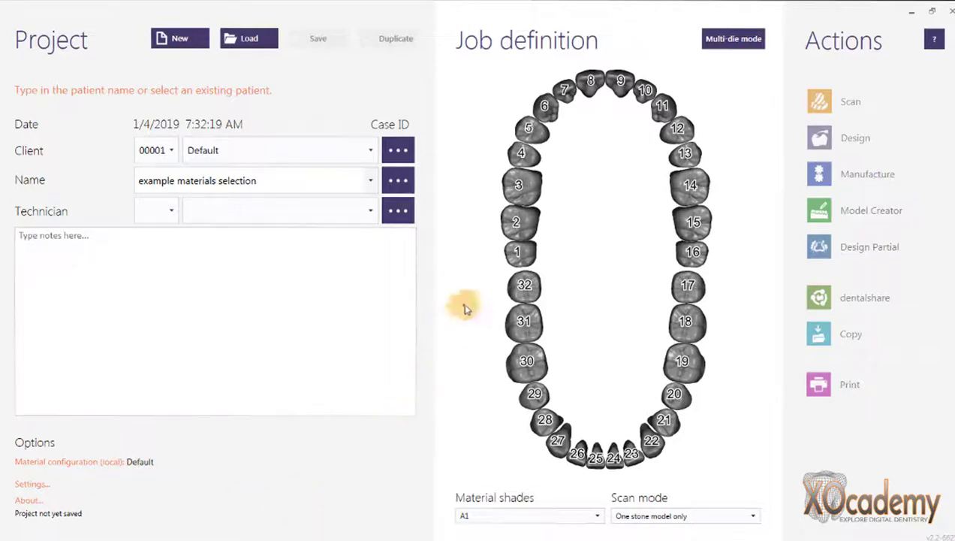
Examine the materials offered for an Anatomic crown on tooth 3, and return to the project page.
left_click(517, 187)
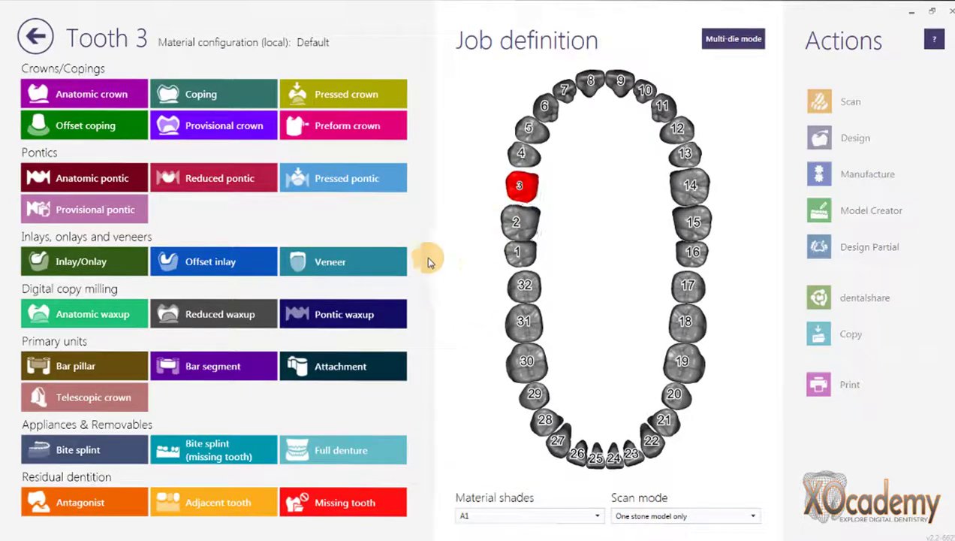
left_click(98, 95)
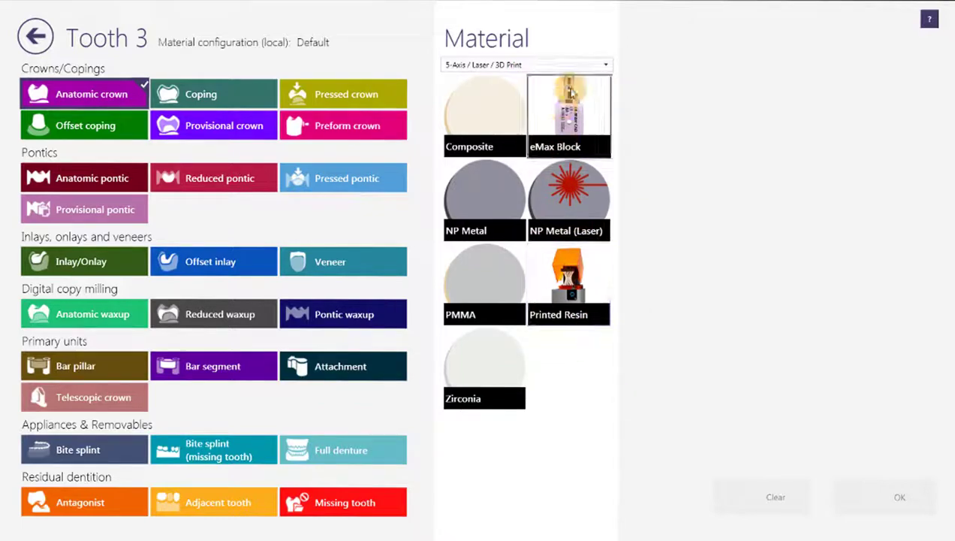
left_click(37, 36)
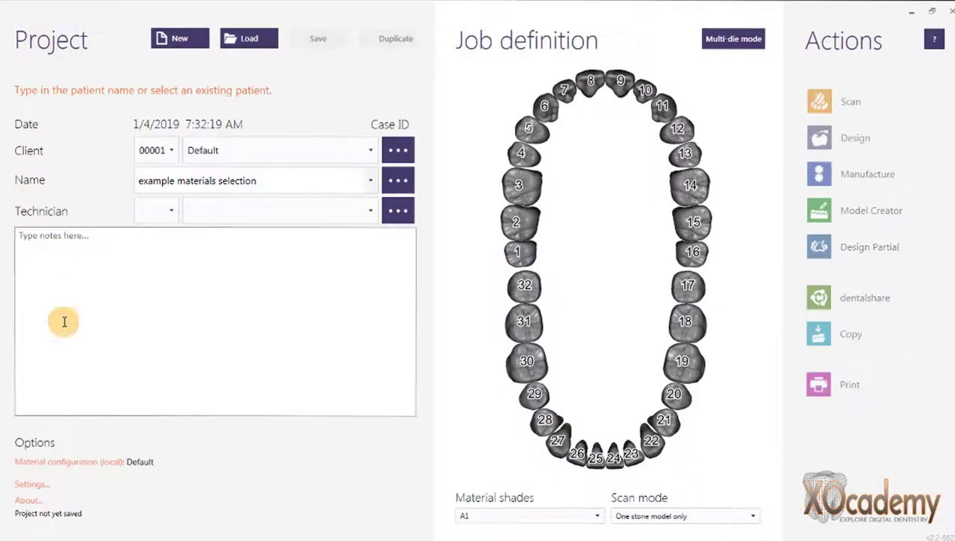
Review the list of local material configurations and leave the selection without changing it.
left_click(88, 467)
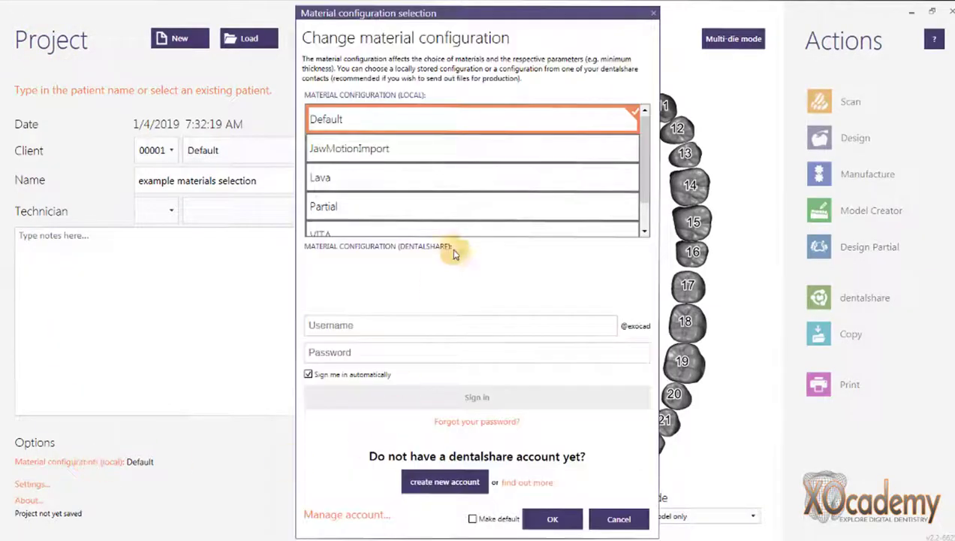
scroll(650, 197, "down", 1)
left_click(643, 110)
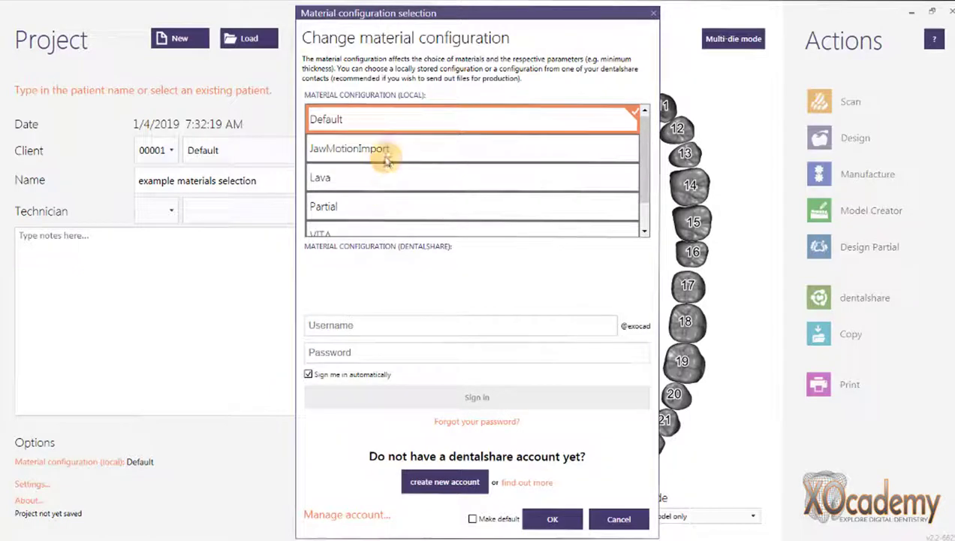
left_click(617, 519)
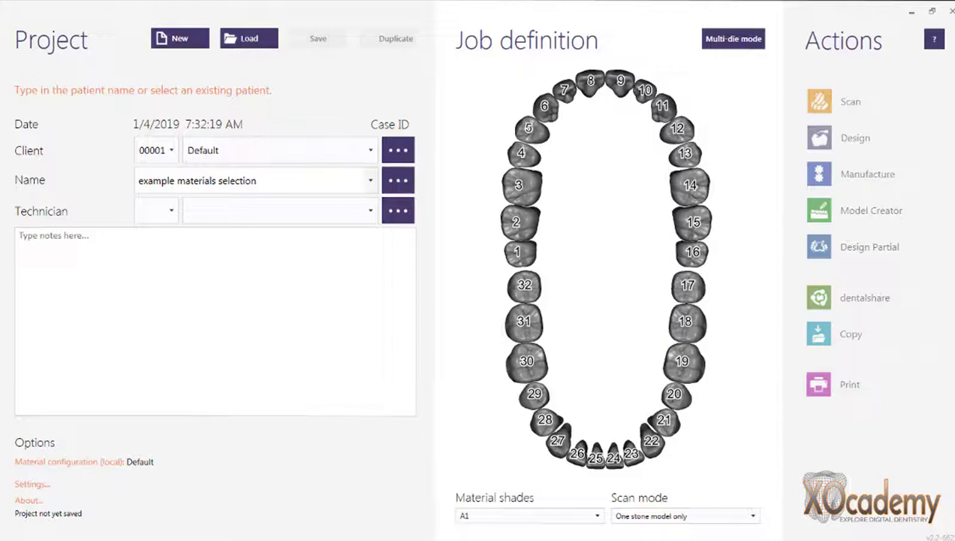
Switch to the file explorer at the Exocad2018 folder, shrink its window and place it over the middle of the project page.
left_click_drag(939, 10, 507, 32)
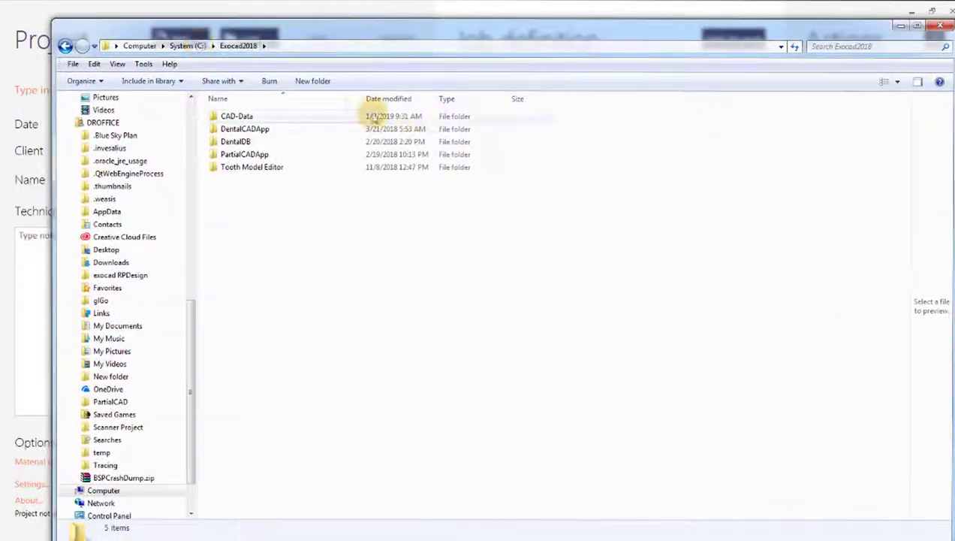
left_click_drag(58, 18, 375, 305)
left_click_drag(624, 315, 444, 201)
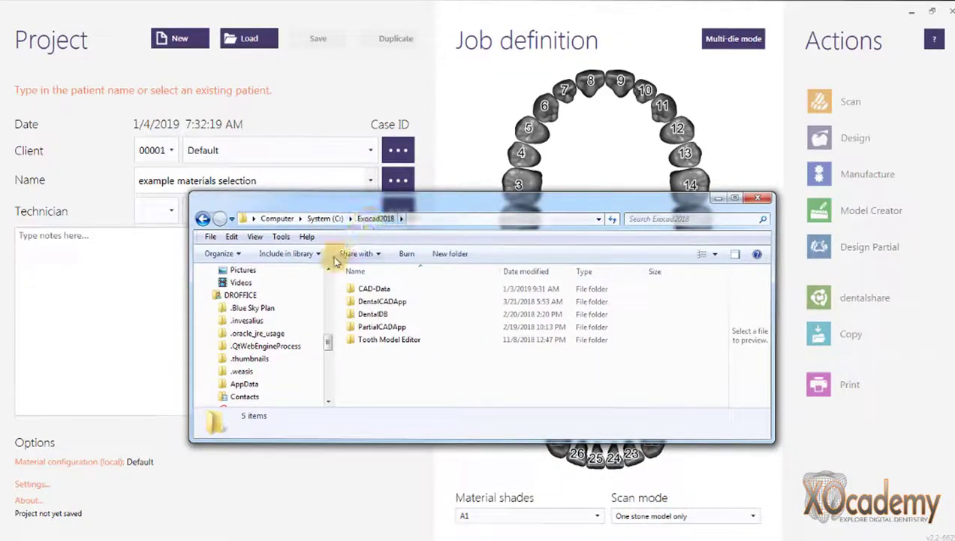
Launch WorkParamConfigTool.exe from the bin folder inside Exocad2018's DentalDB folder.
double_click(383, 316)
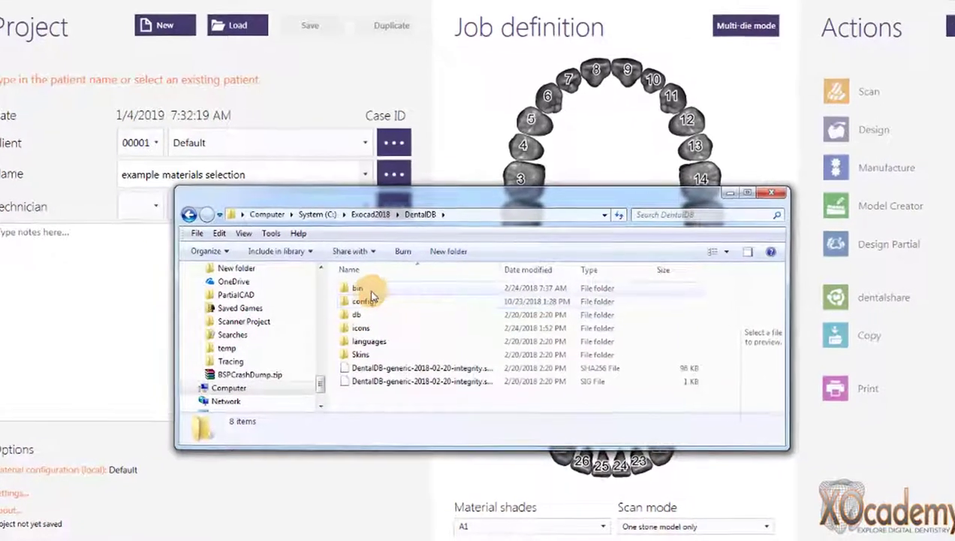
double_click(368, 289)
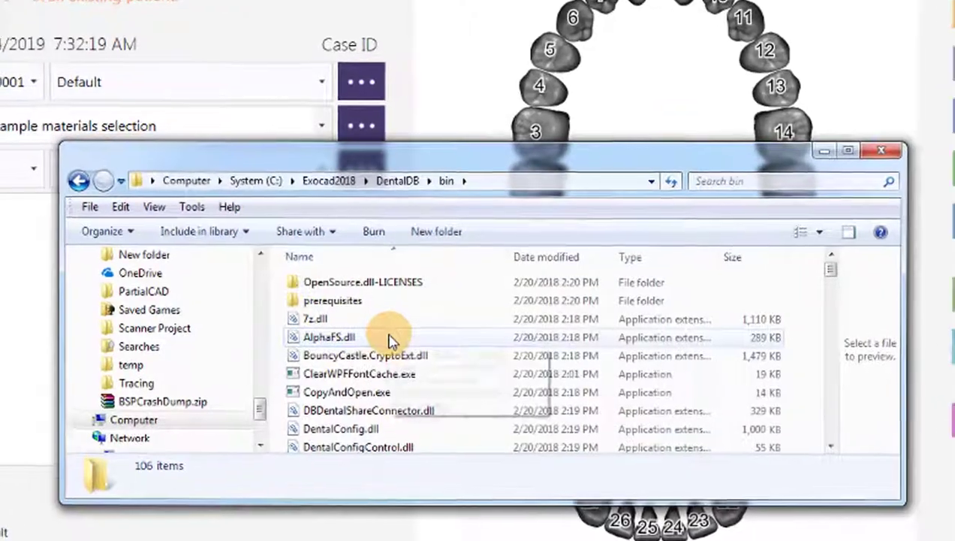
scroll(412, 335, "down", 2)
scroll(379, 353, "down", 6)
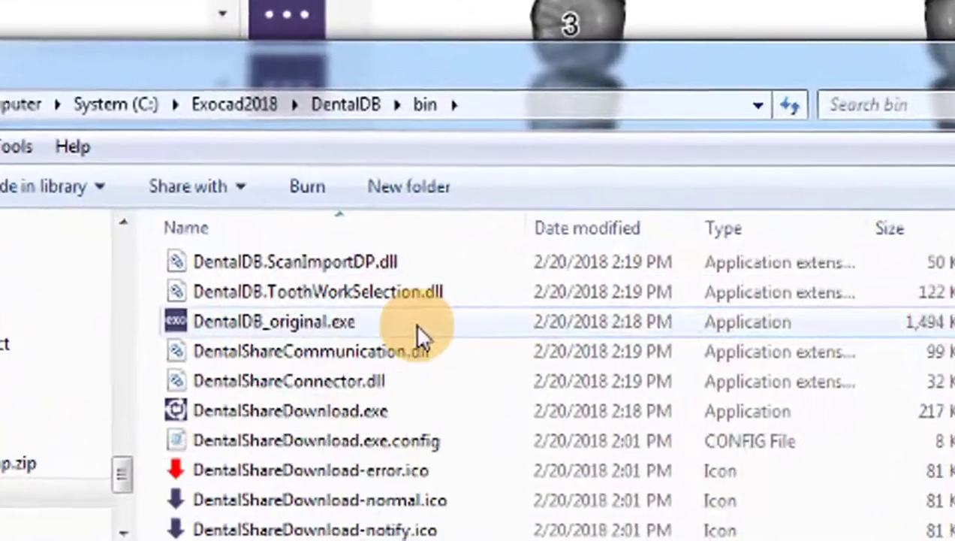
scroll(411, 314, "down", 10)
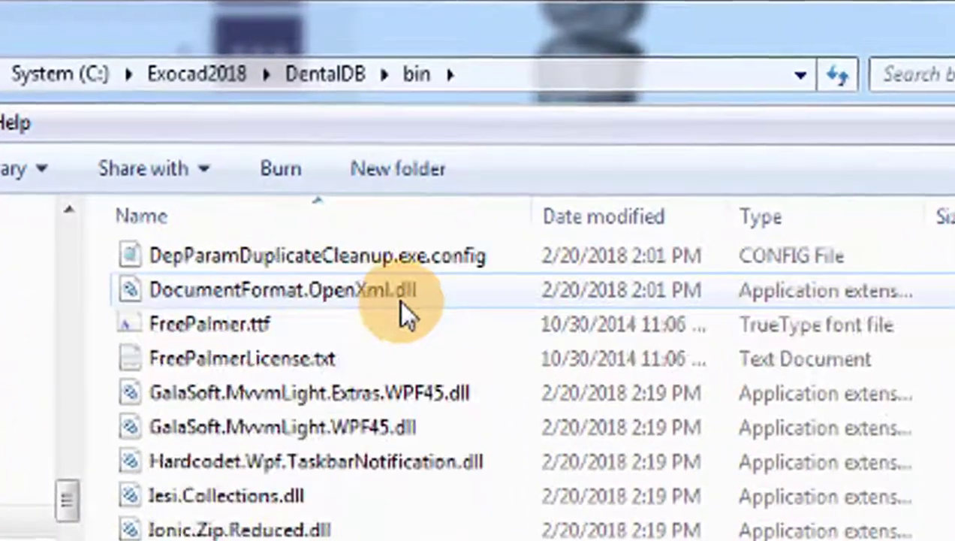
scroll(400, 304, "down", 12)
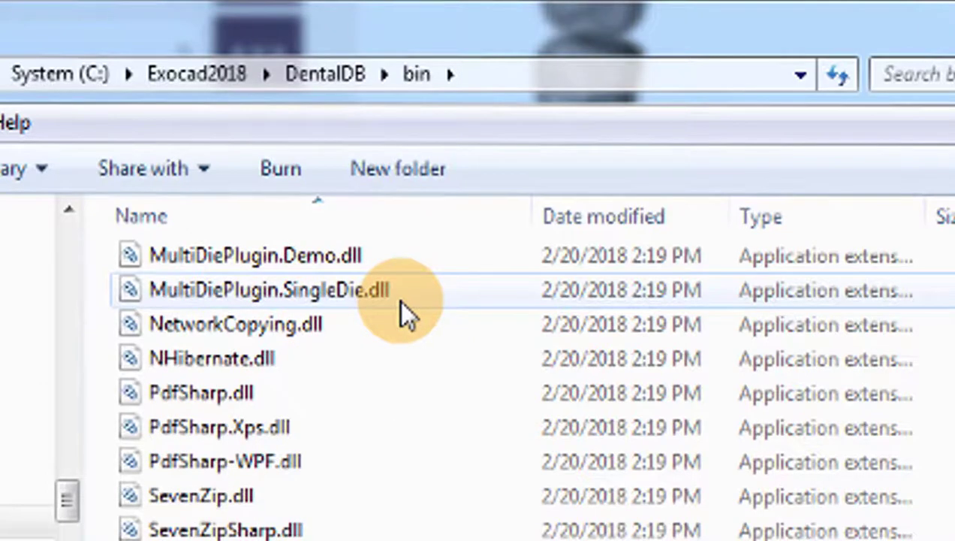
scroll(399, 299, "down", 1)
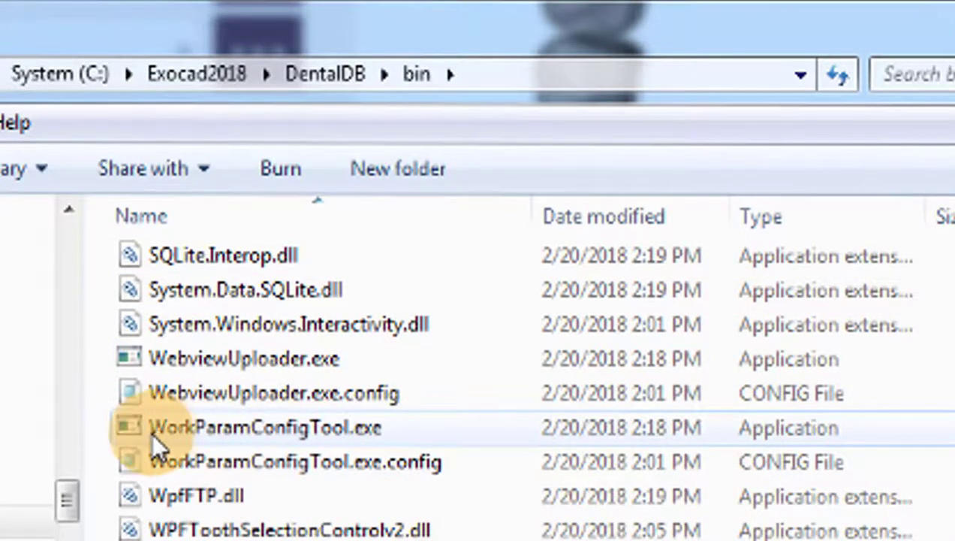
left_click(412, 427)
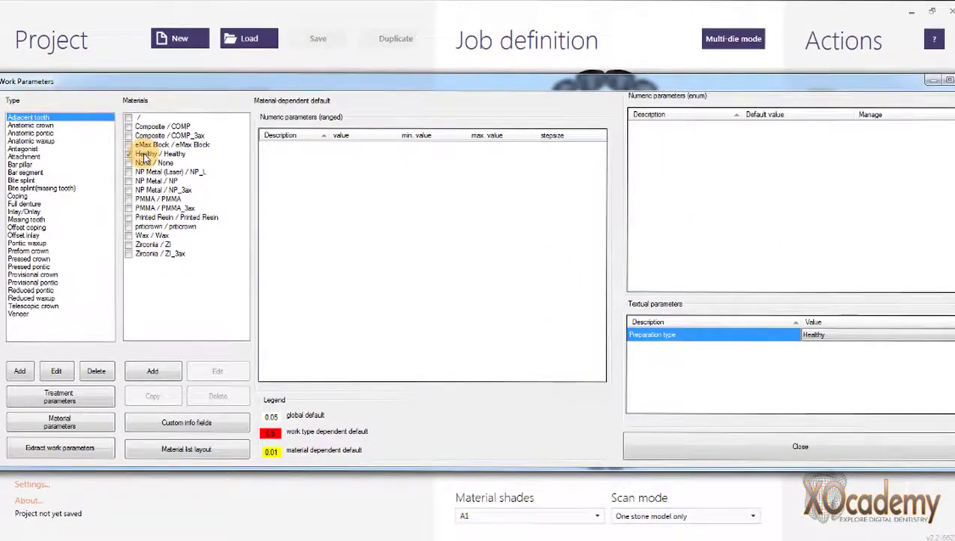
Show the eMax Block parameters for the Anatomic crown work type and inspect that material's properties, including its shade values.
left_click(145, 154)
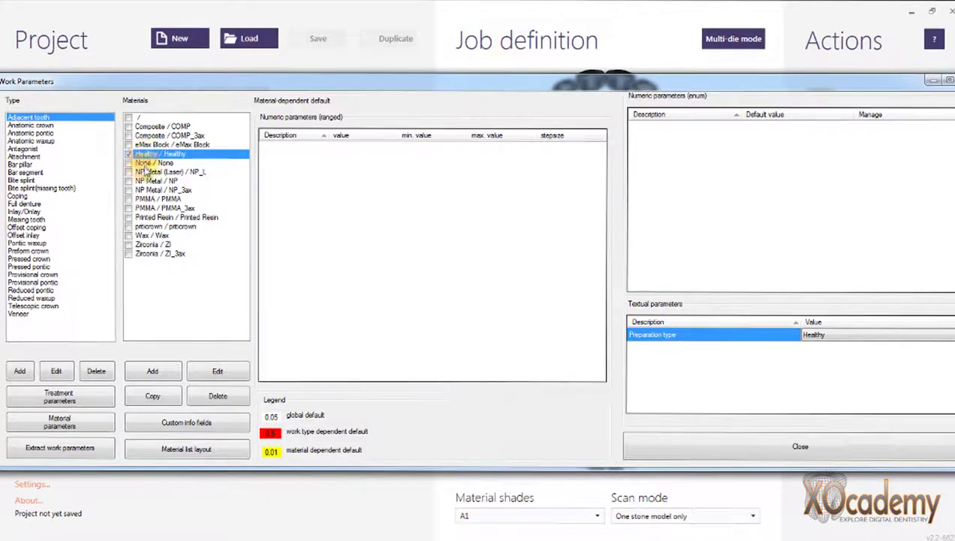
left_click(27, 126)
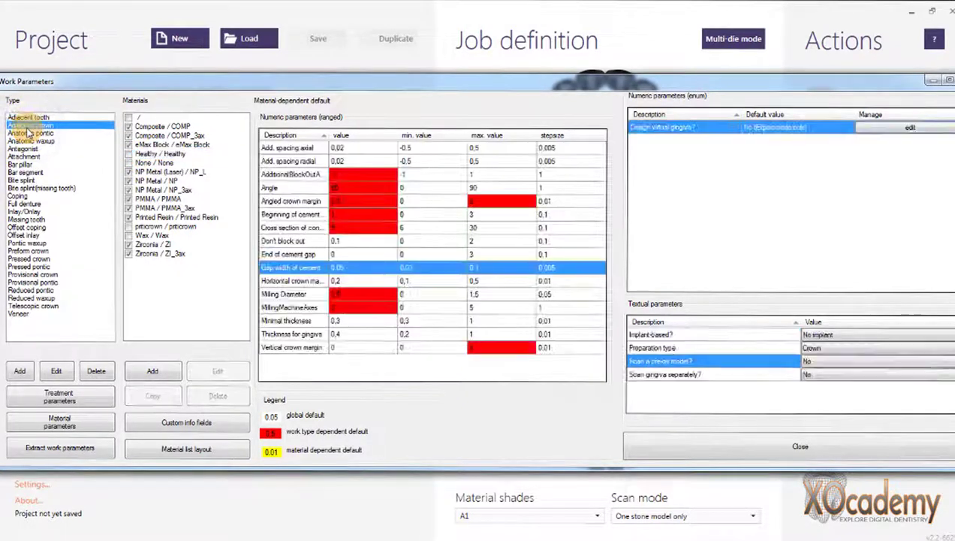
left_click(147, 144)
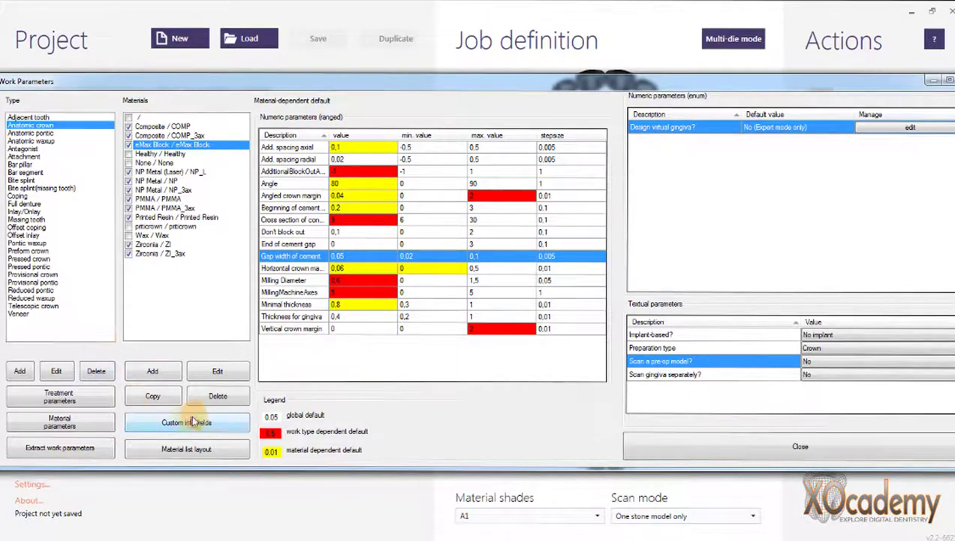
left_click(218, 373)
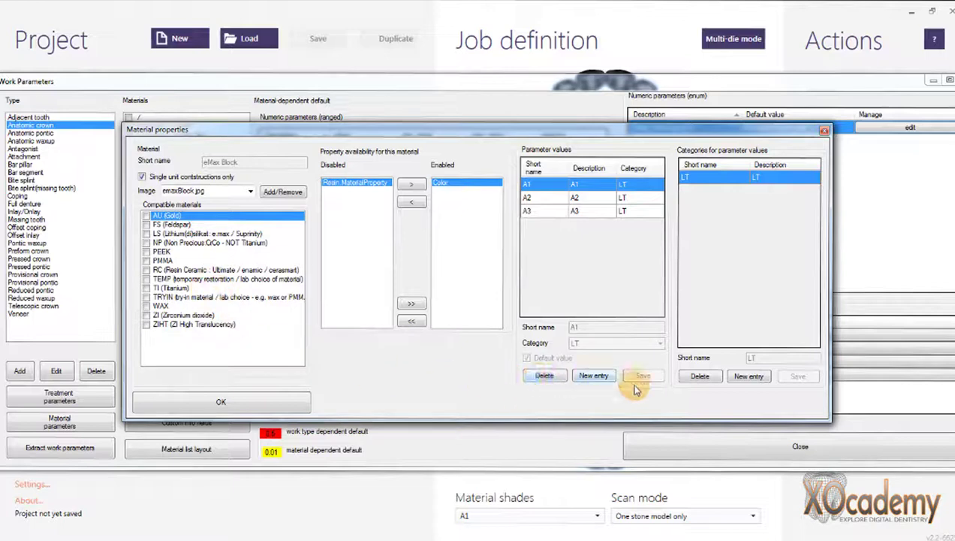
left_click(824, 129)
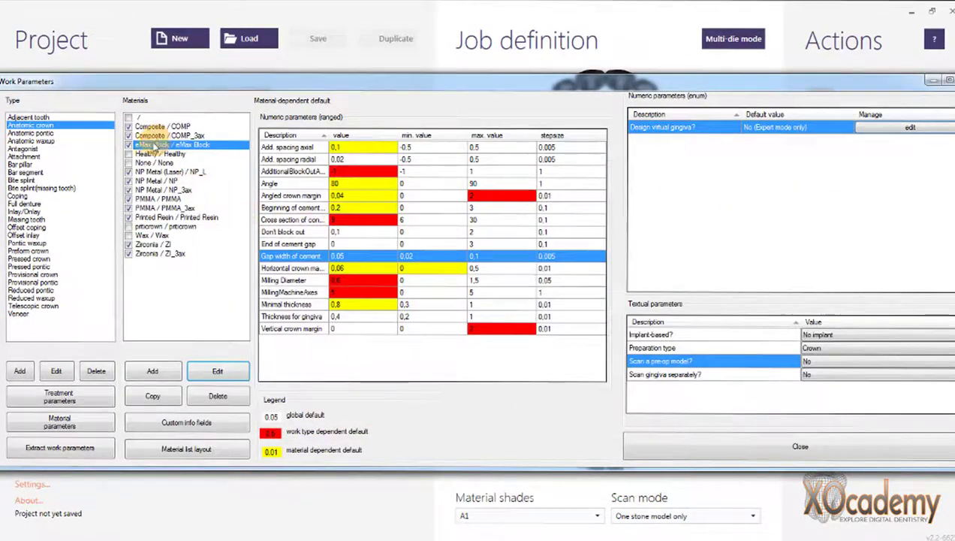
Inspect the material properties of Printed Resin for the Anatomic crown, including its resin parameter values, and close them.
left_click(161, 217)
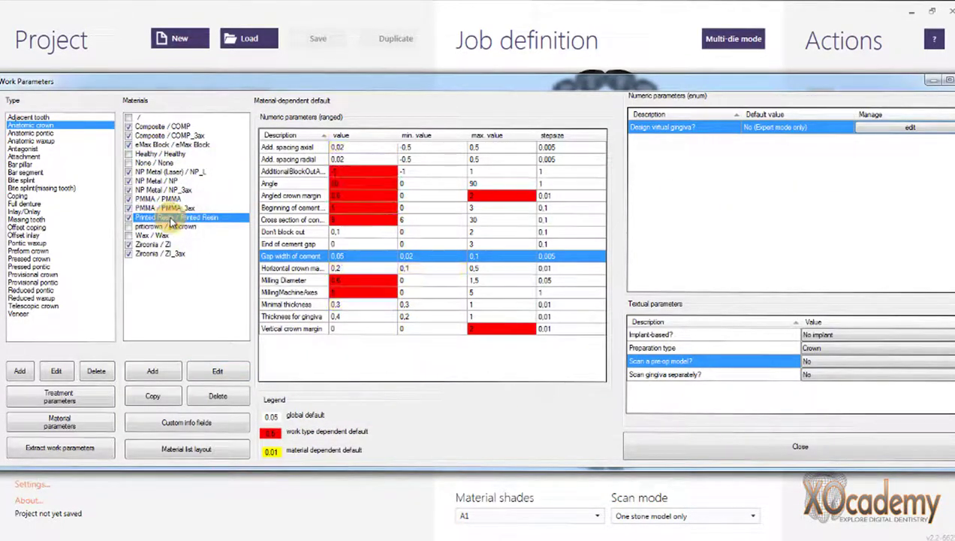
left_click(201, 372)
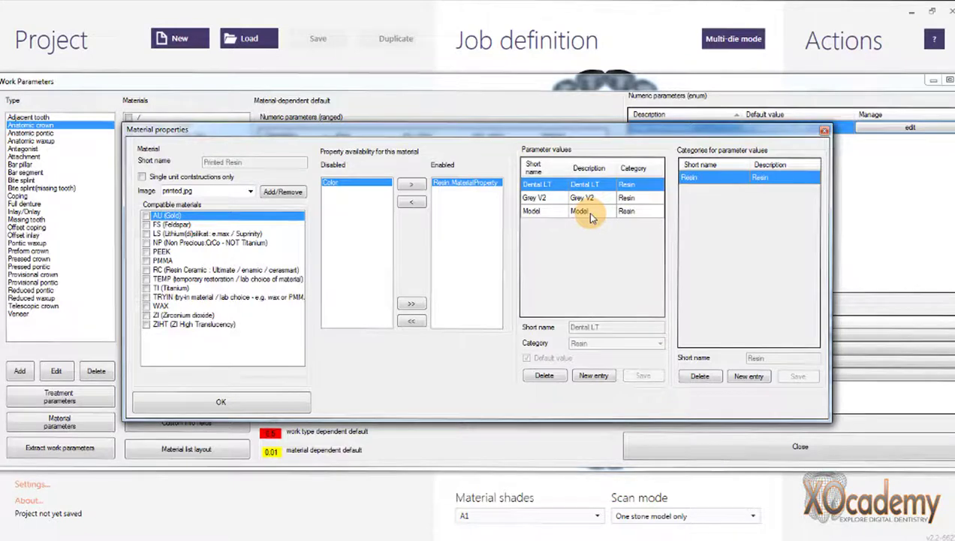
left_click(824, 130)
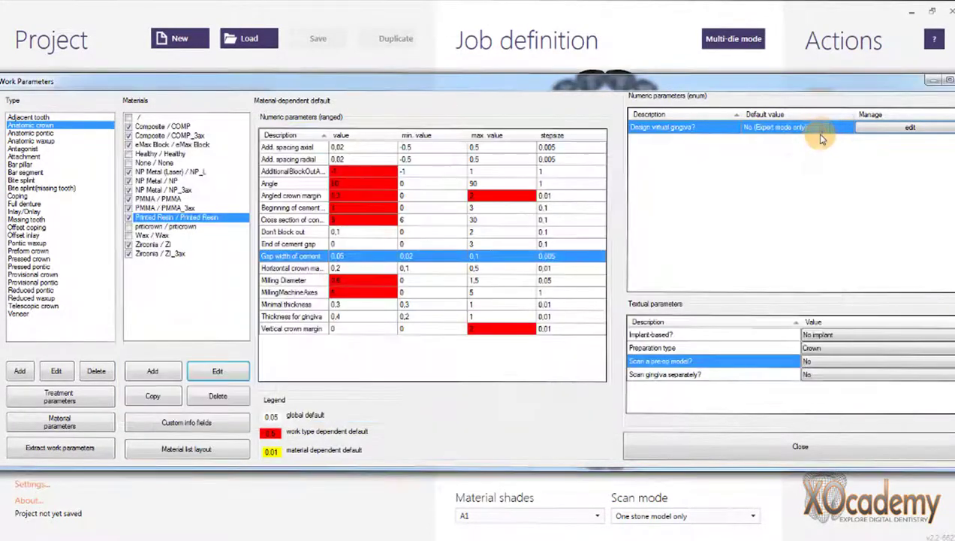
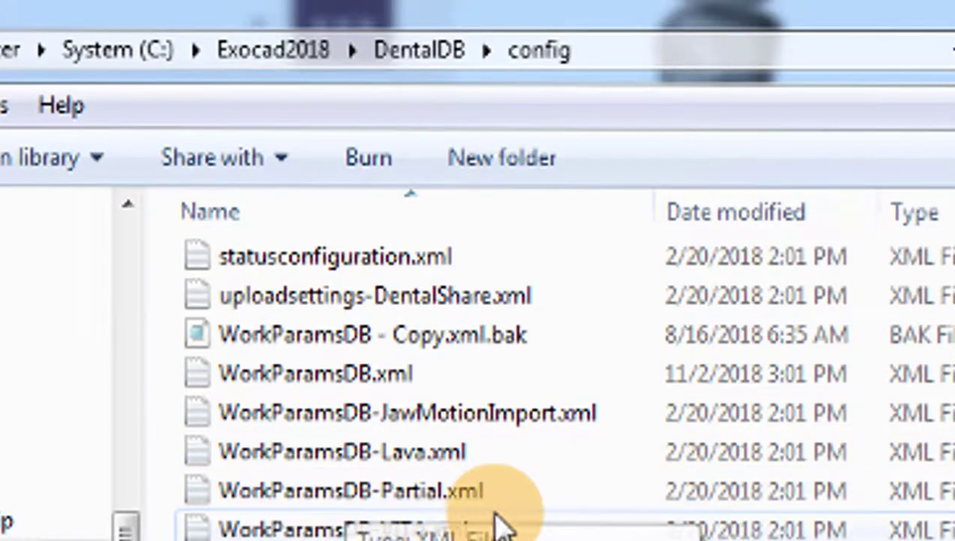
Open WorkParamsDB-Partial.xml from the DentalDB config folder, examine its material list and shade value definitions, and close the file.
left_click(486, 511)
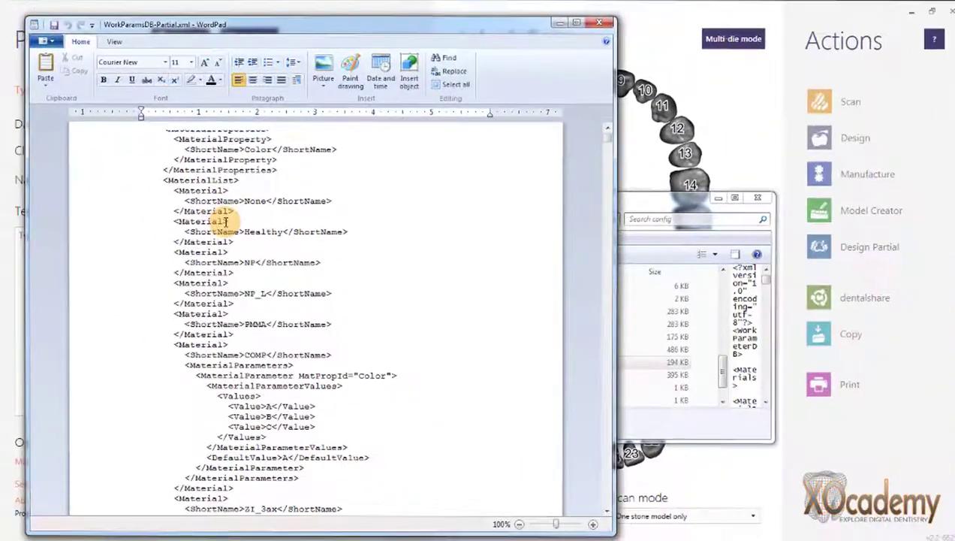
scroll(247, 218, "down", 6)
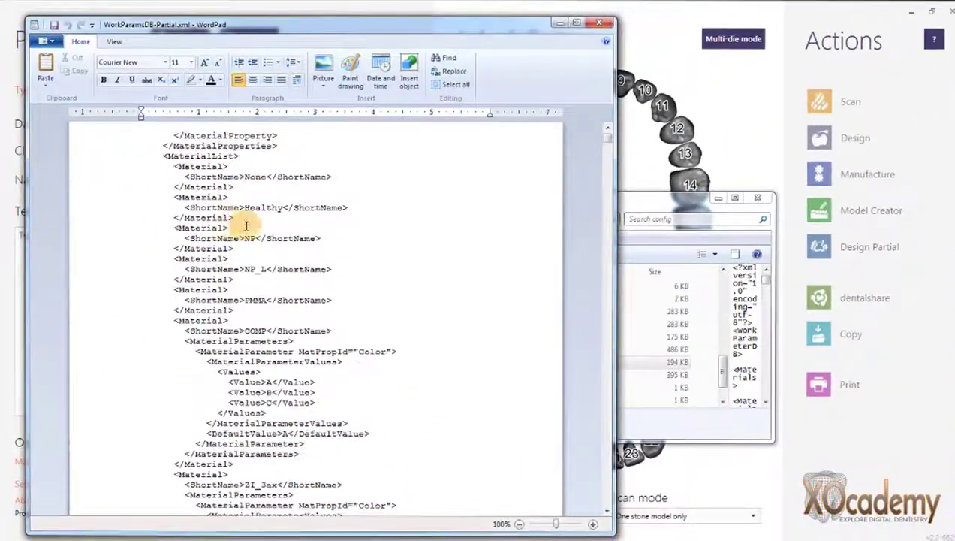
scroll(278, 209, "down", 10)
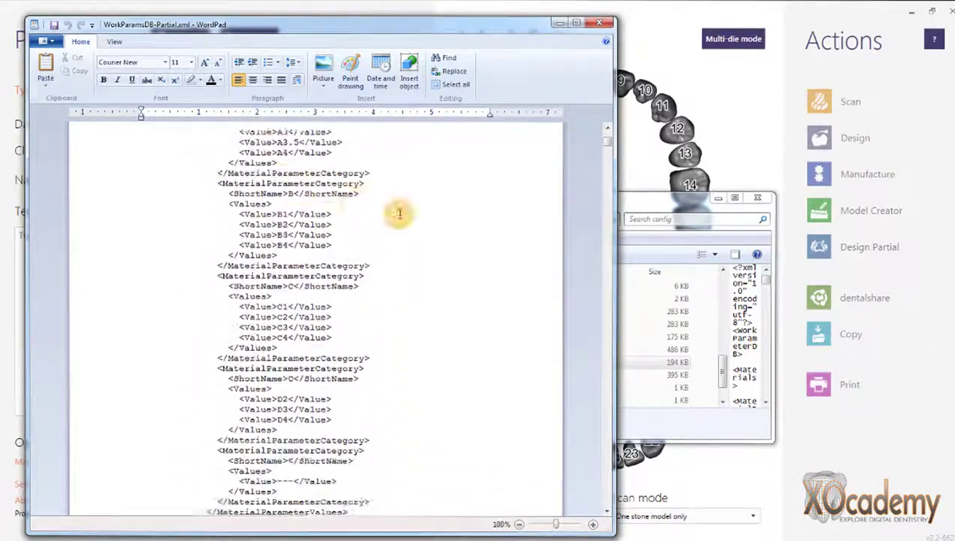
left_click(602, 25)
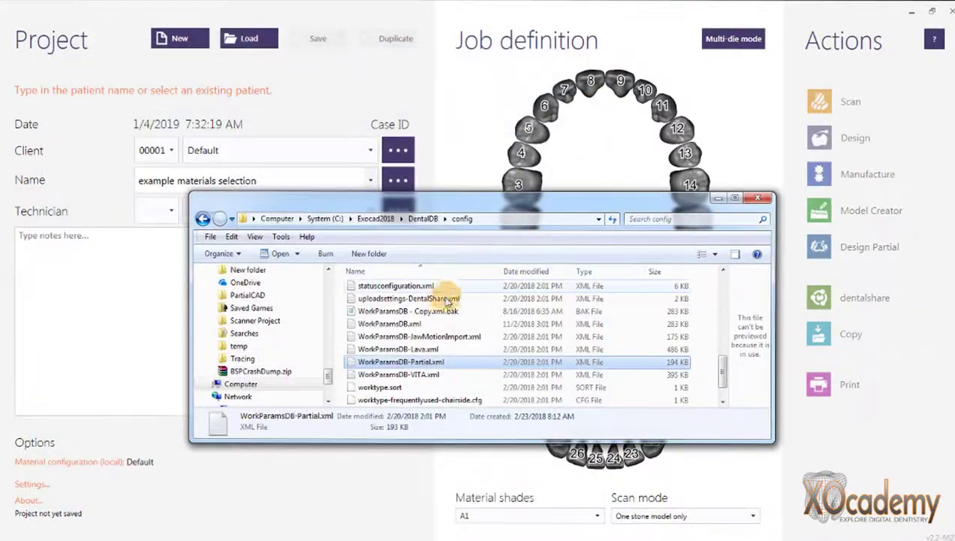
Select WorkParamsDB.xml in the config folder and close the file explorer to return to the project page.
left_click(420, 323)
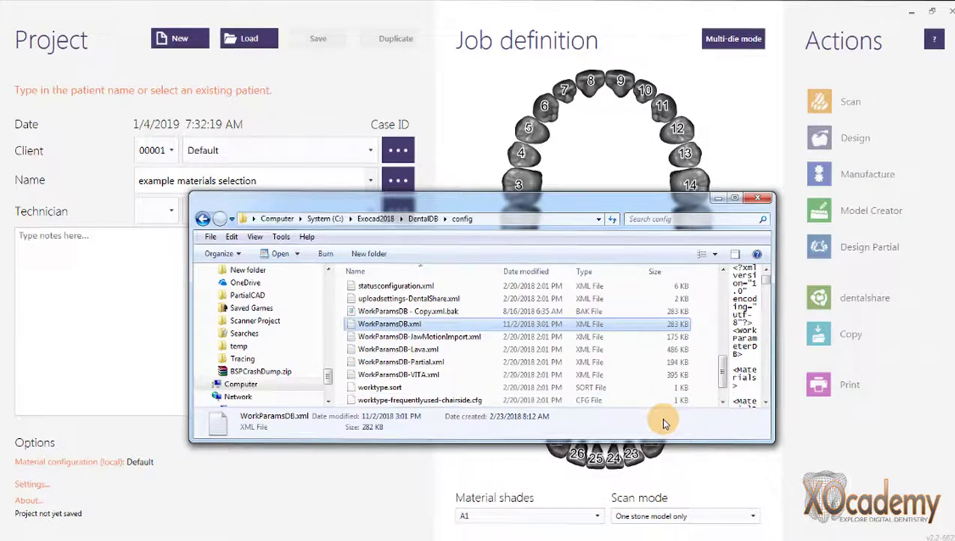
left_click(760, 199)
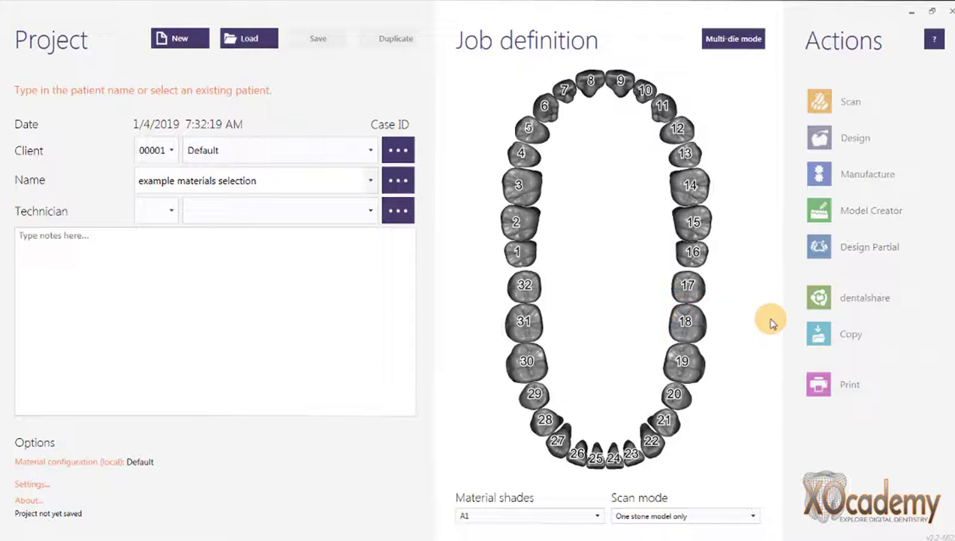
Open the selection of local material configurations for the project.
left_click(68, 463)
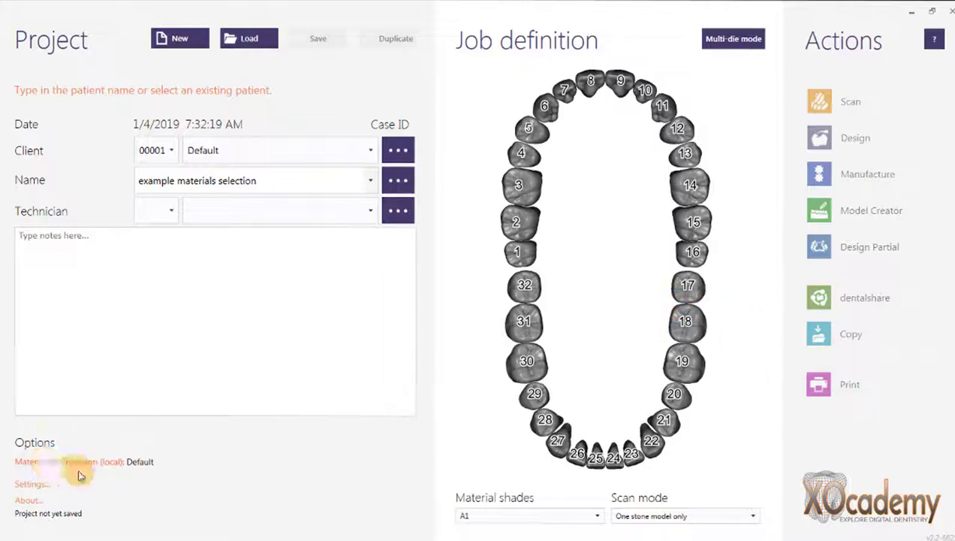